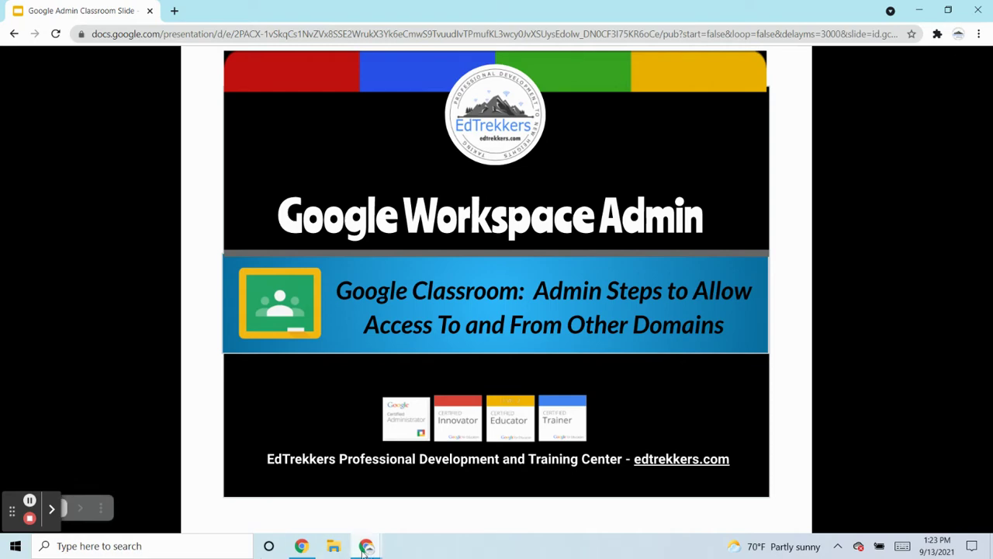
- Switch to the Google Classroom People page of the 2020 Google Classroom & Apps for Learning class
mouse_move(365, 548)
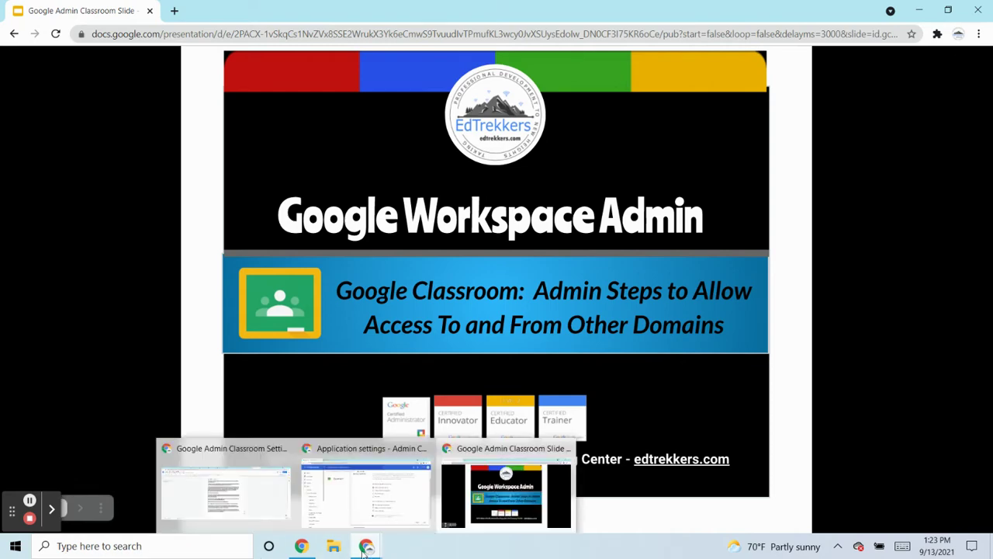
click(364, 500)
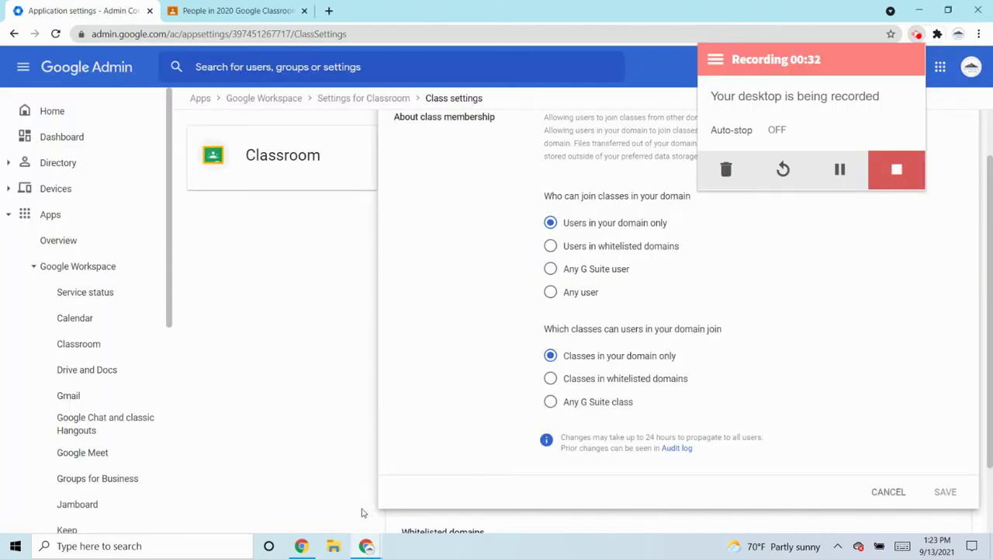
click(314, 13)
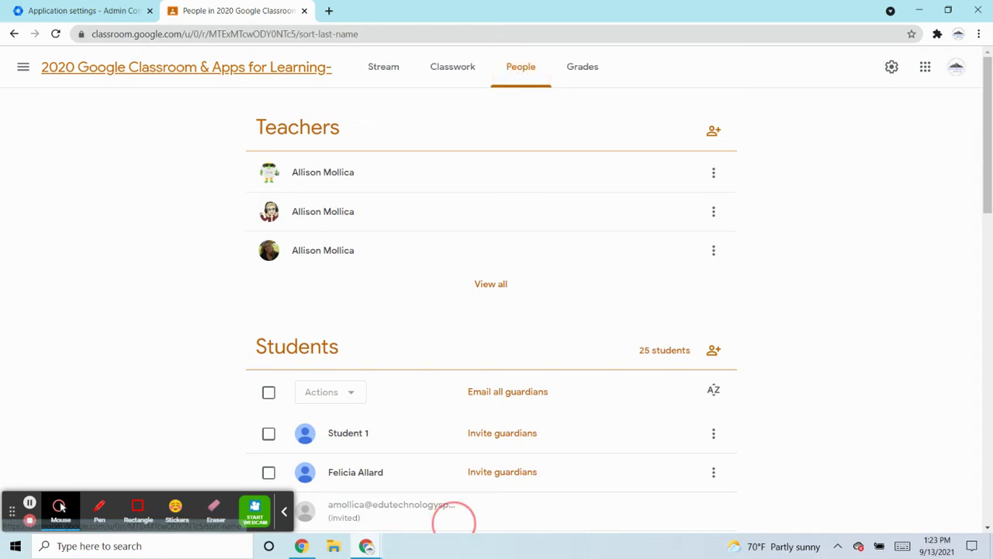
click(285, 512)
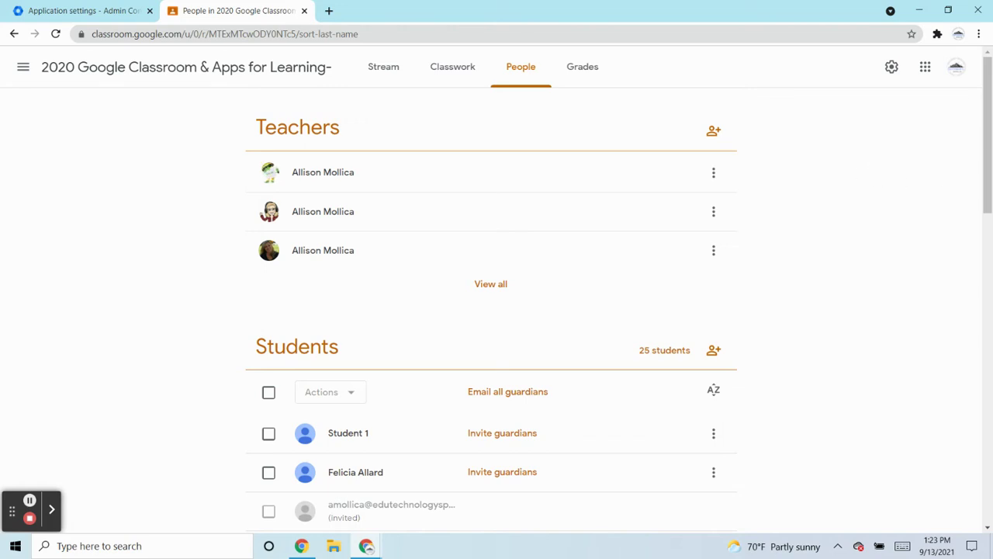
- Try to invite a student from an outside domain to the class, and close the invitation
drag(990, 174, 989, 211)
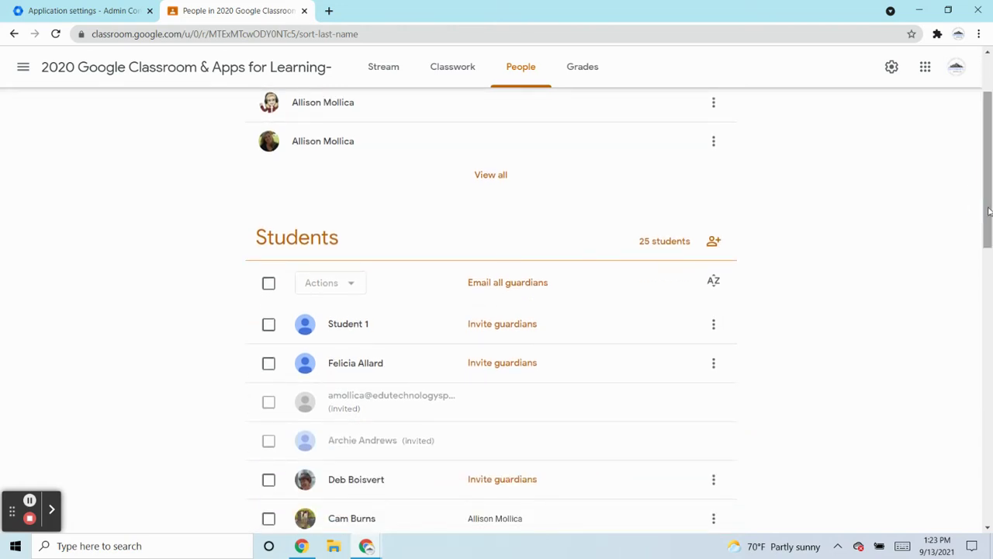
click(713, 241)
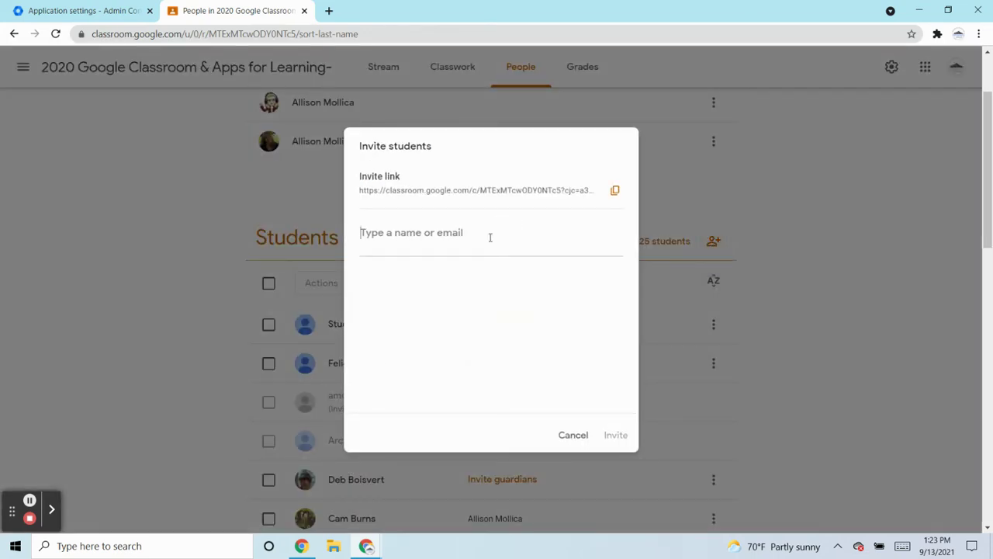
text(s)
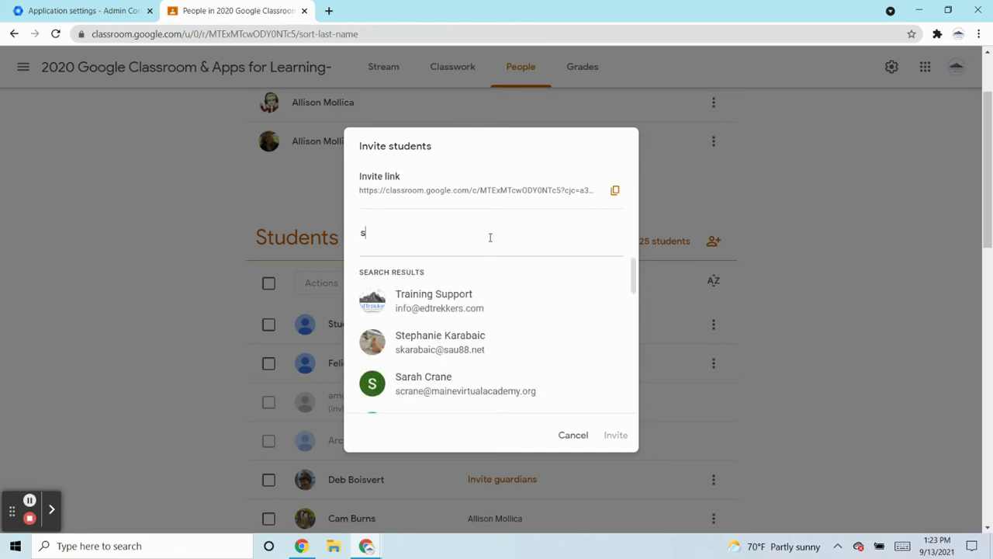
click(524, 336)
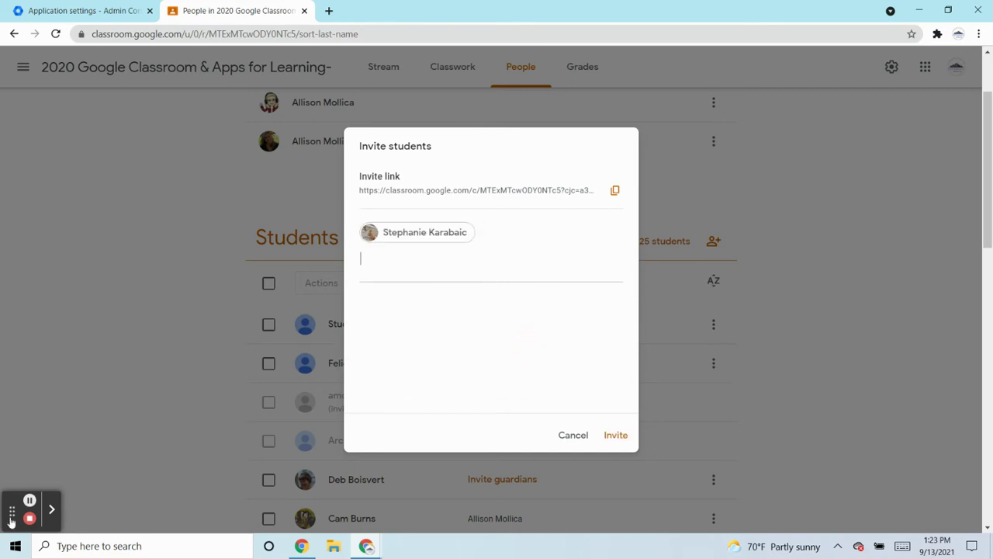
drag(12, 510, 12, 327)
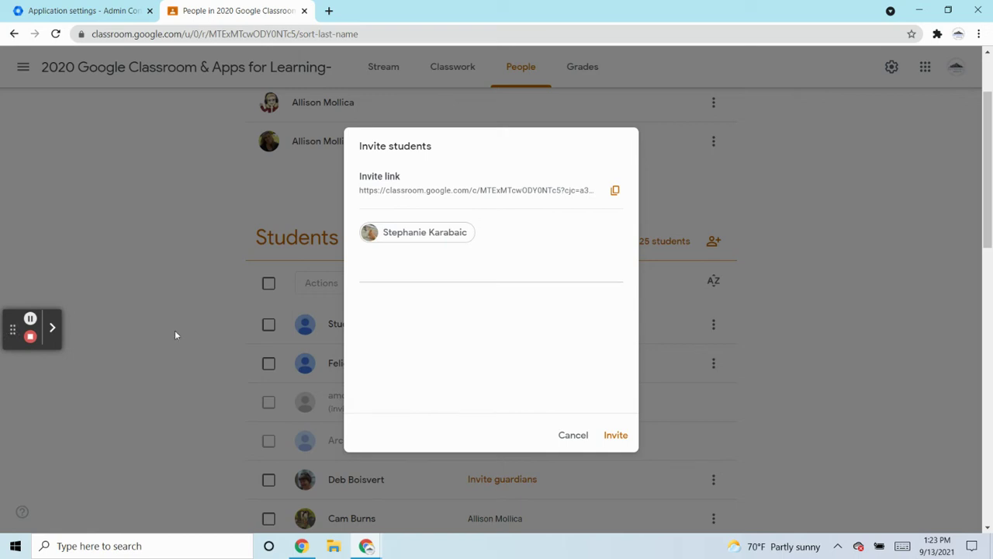
click(619, 439)
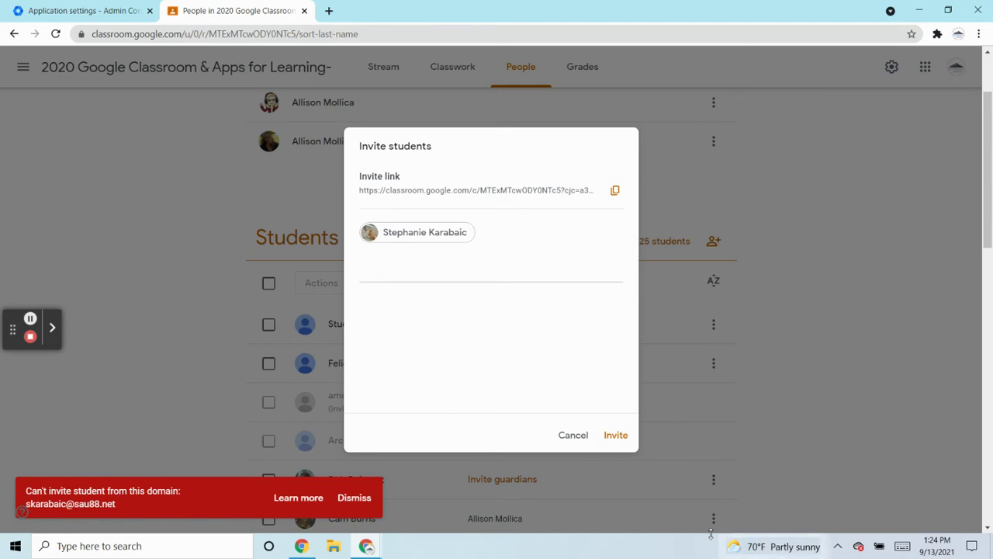
click(577, 443)
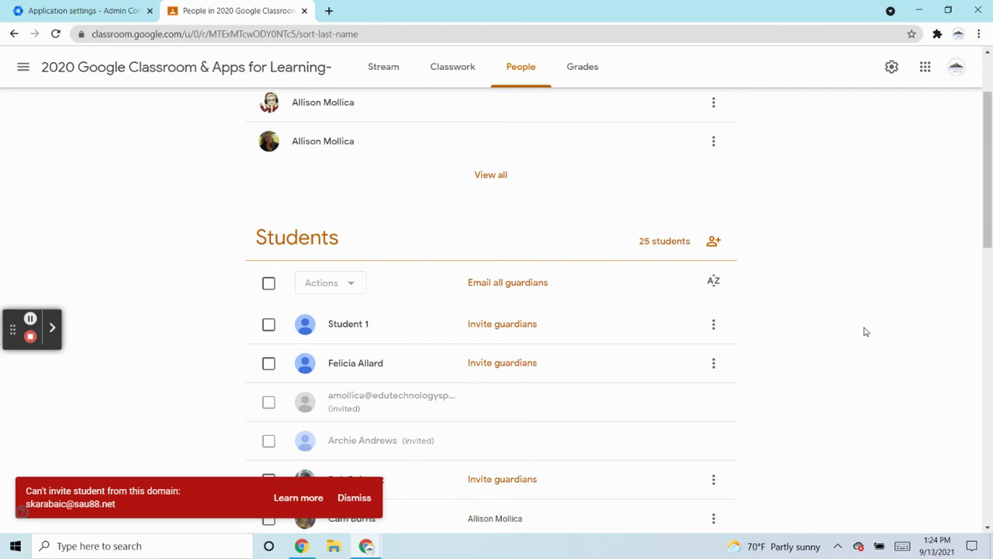
scroll(991, 225, up, 2)
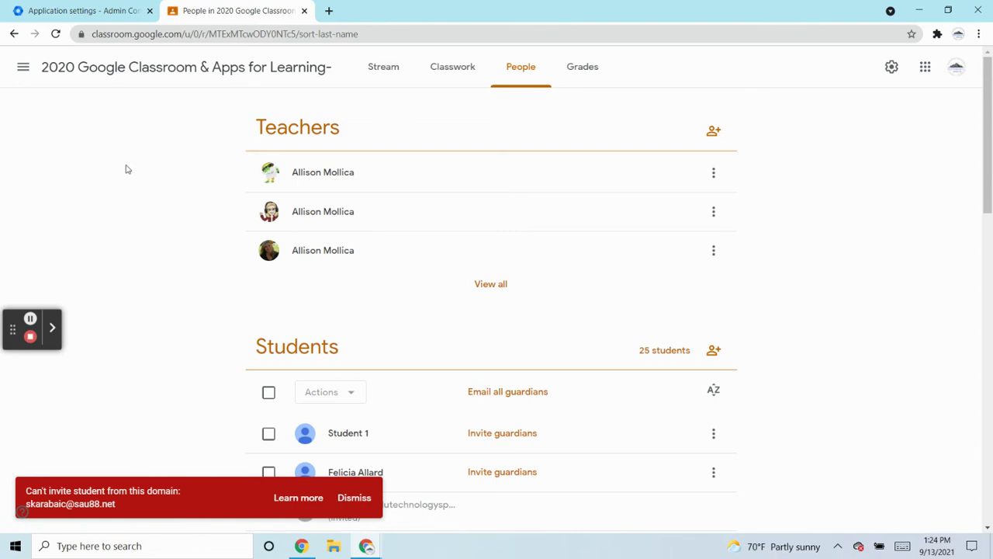
- Switch to the Google Admin console and open the Google Workspace settings for Classroom from its home page
click(67, 8)
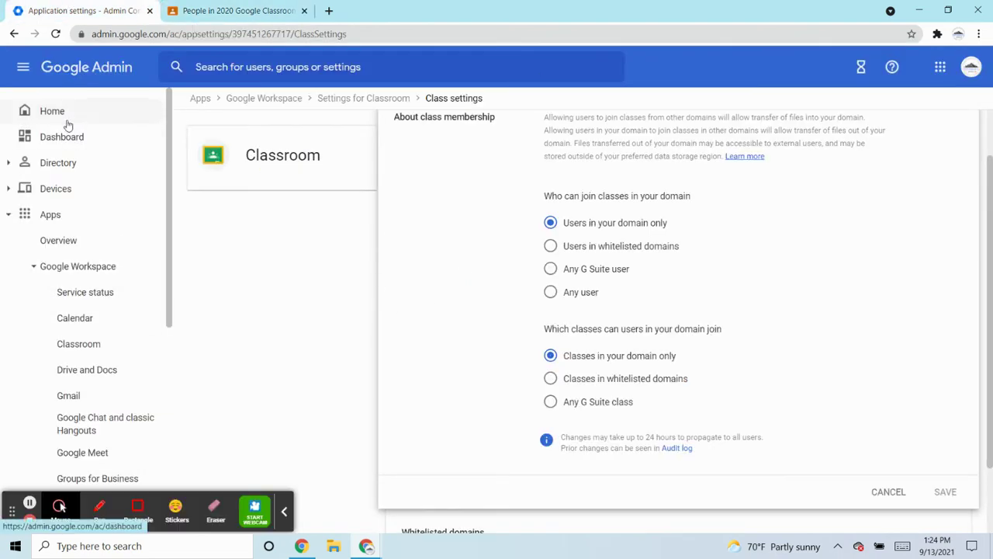
click(52, 111)
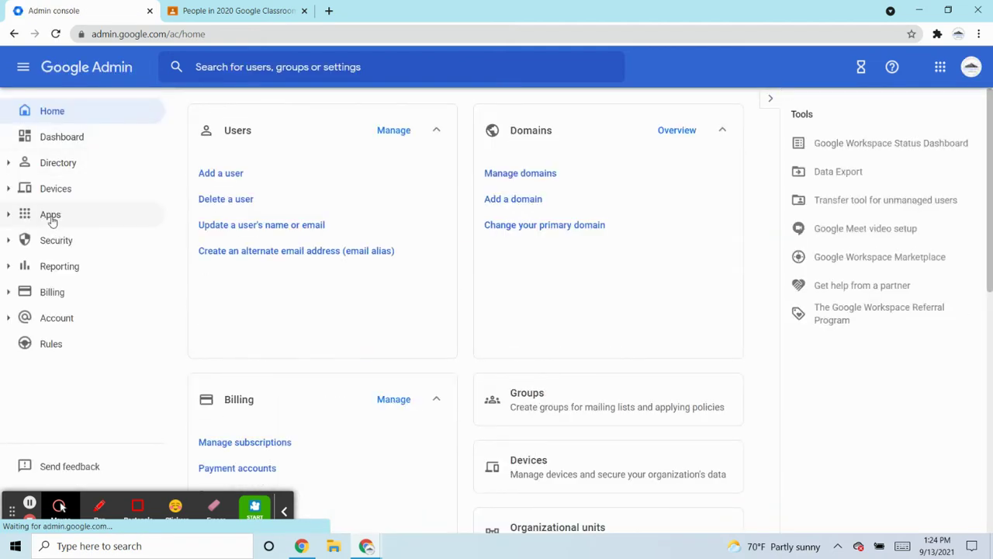
click(50, 217)
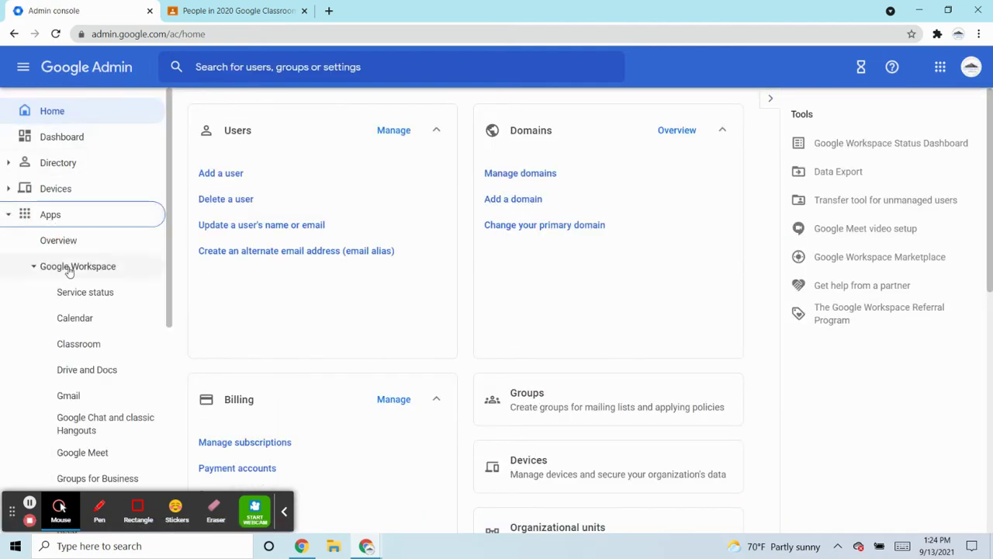
click(286, 516)
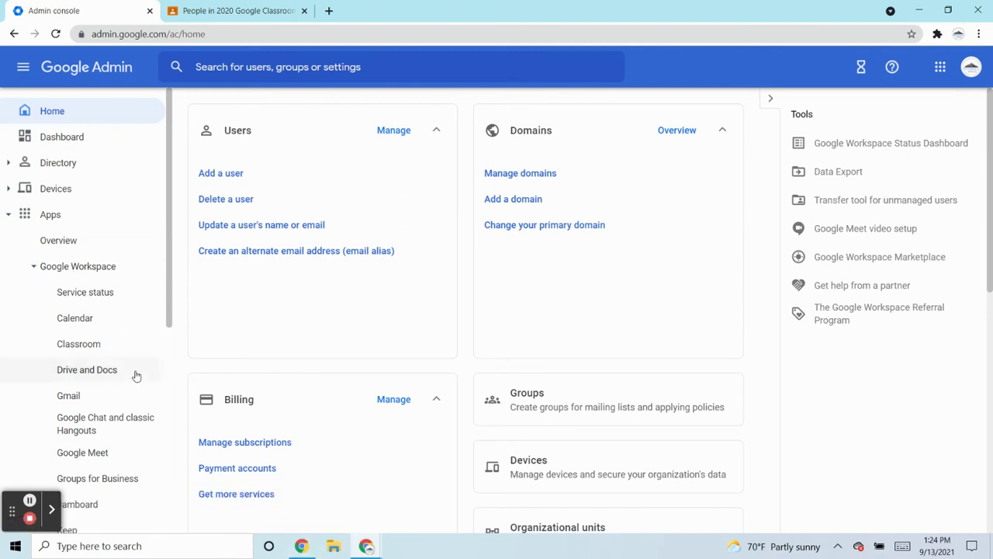
click(73, 344)
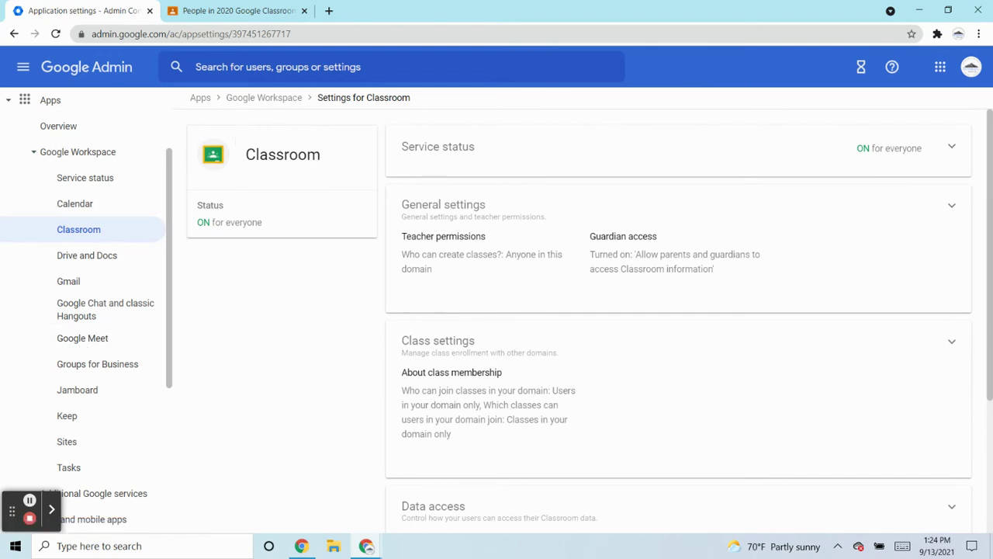
- Open the About class membership options in Classroom's Class settings for editing
click(989, 168)
scroll(984, 166, down, 3)
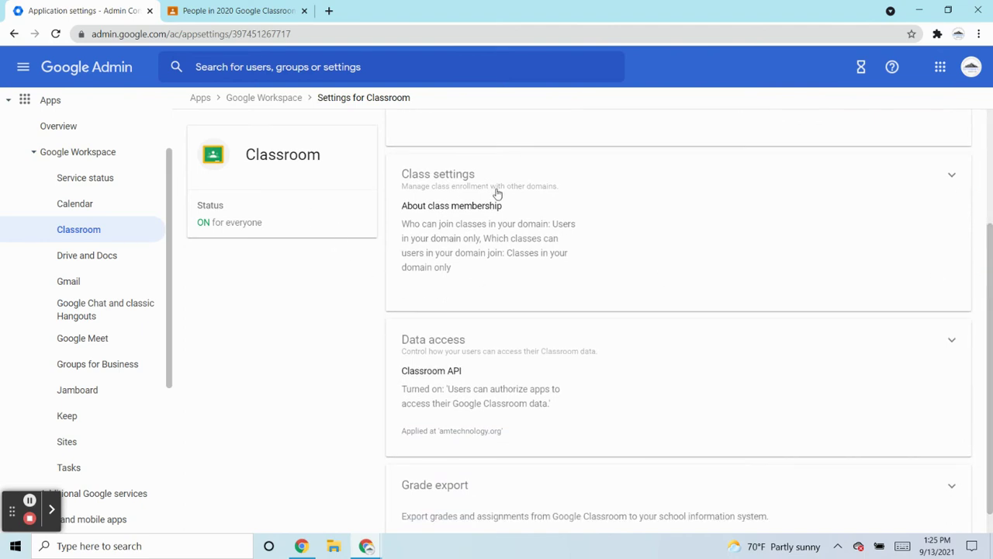
click(455, 206)
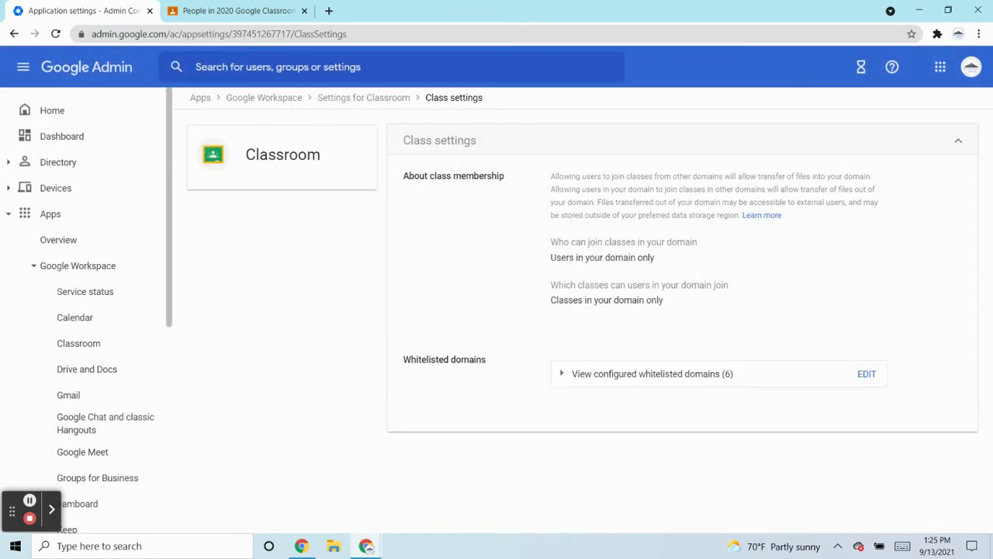
click(959, 180)
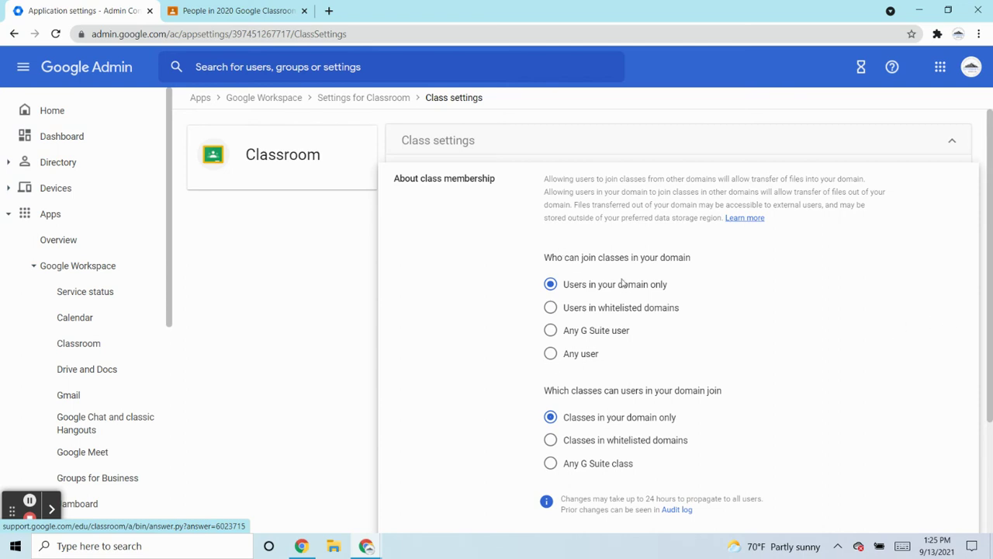
- Let Any user join classes in the domain, let domain users join Any G Suite class, and save the settings
click(579, 355)
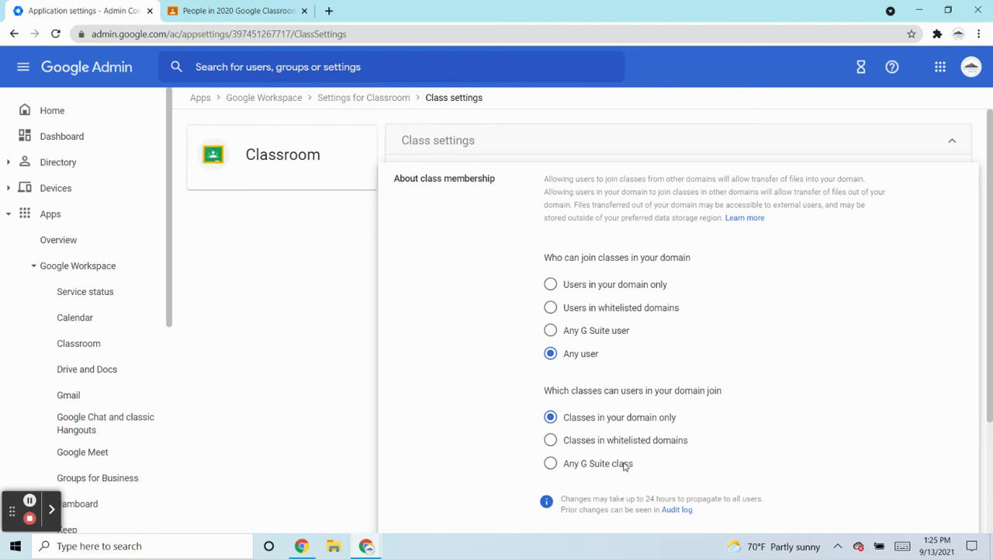
click(588, 465)
click(610, 312)
scroll(986, 289, down, 2)
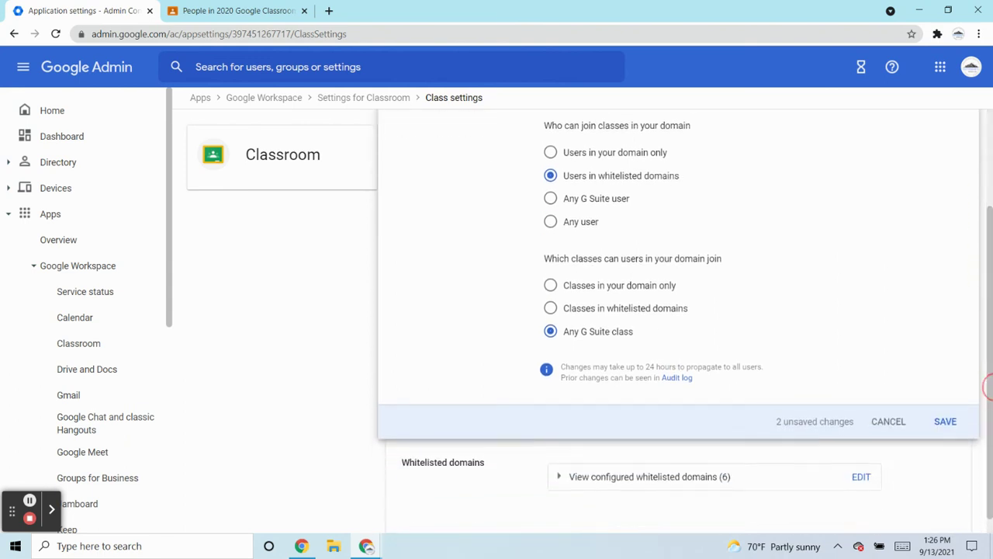
click(573, 225)
click(945, 423)
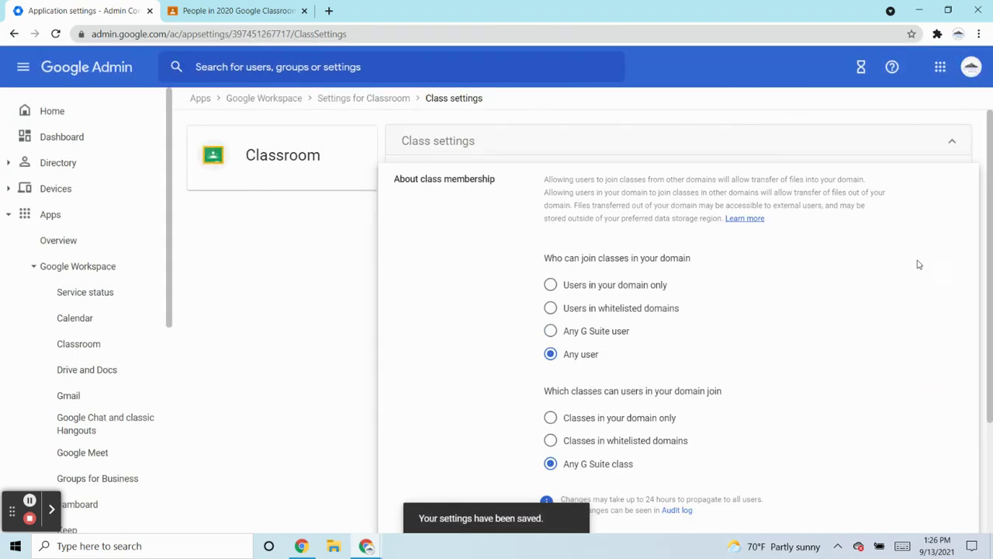
- Expand the configured whitelisted domains and review the list together with the class membership options
scroll(977, 286, down, 2)
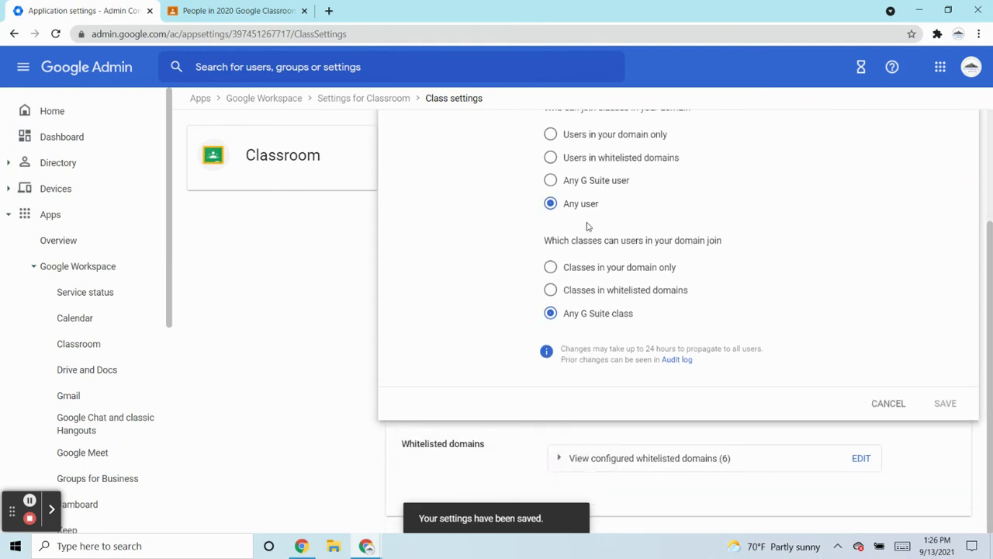
click(689, 464)
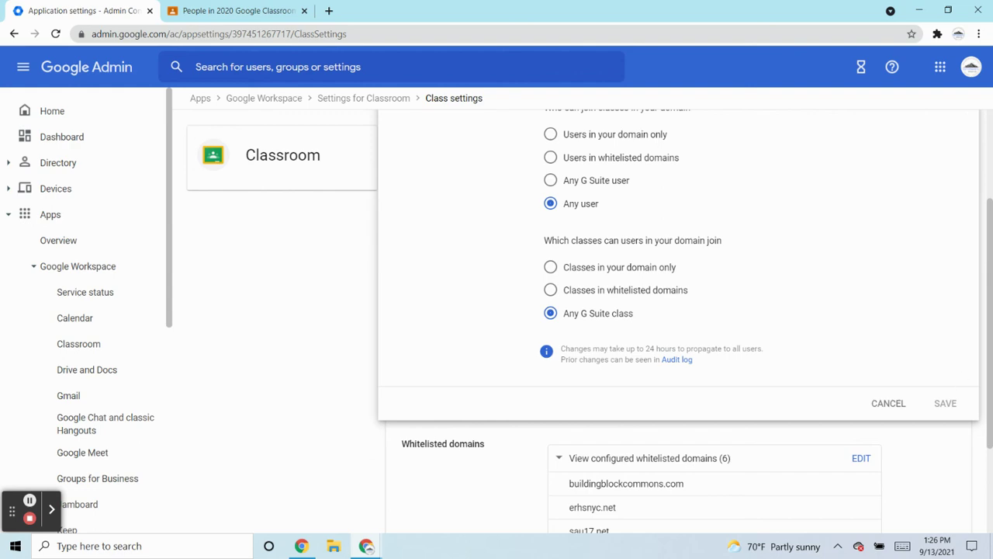
key(alt+Tab)
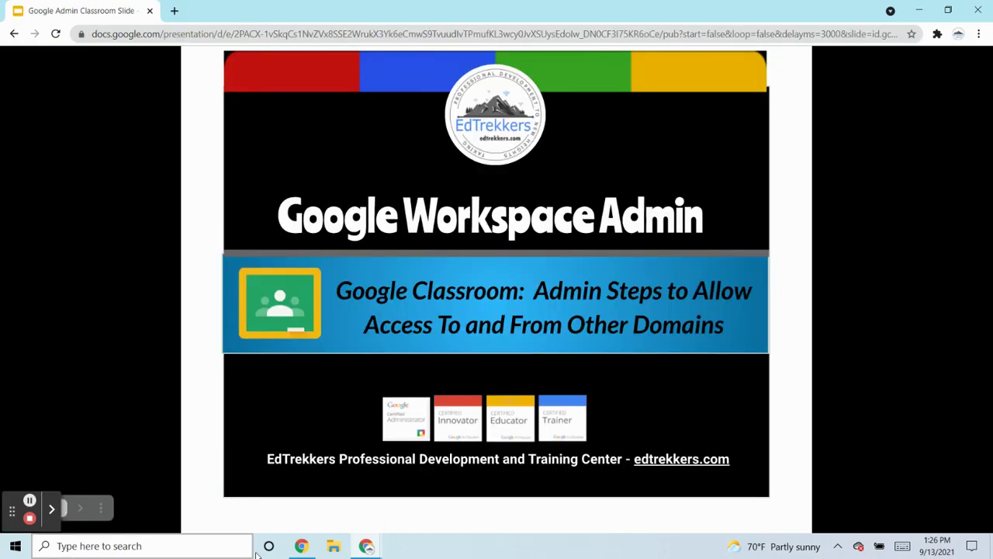
click(369, 548)
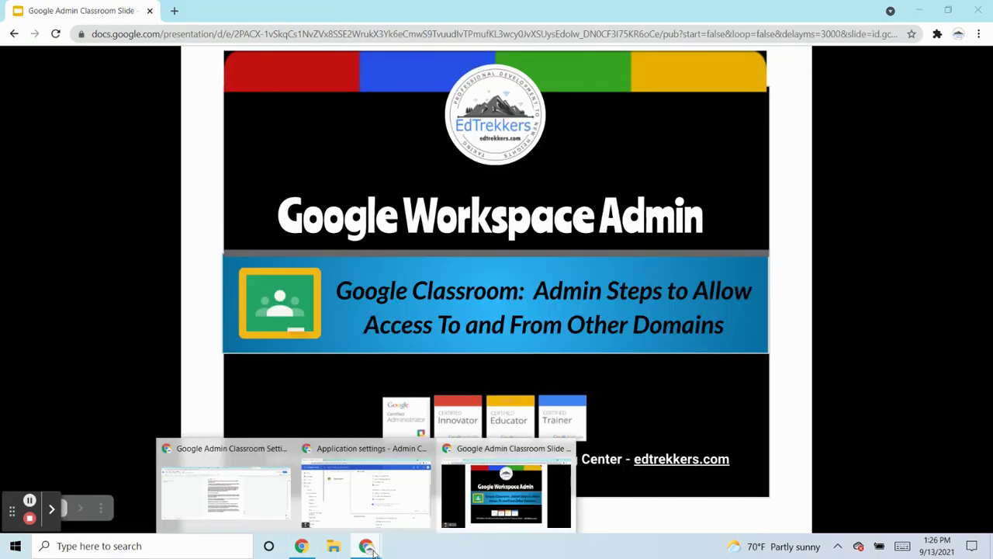
click(409, 502)
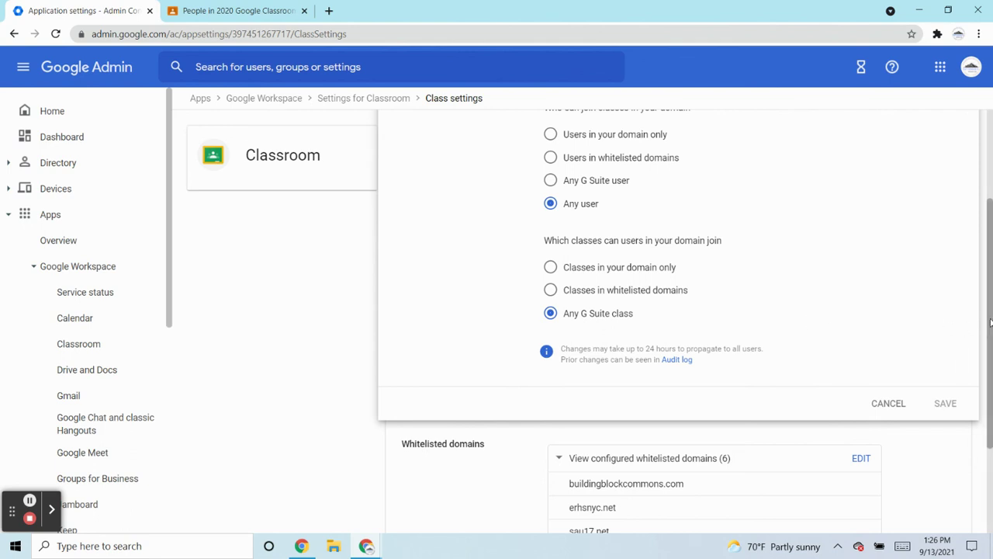
scroll(985, 319, down, 2)
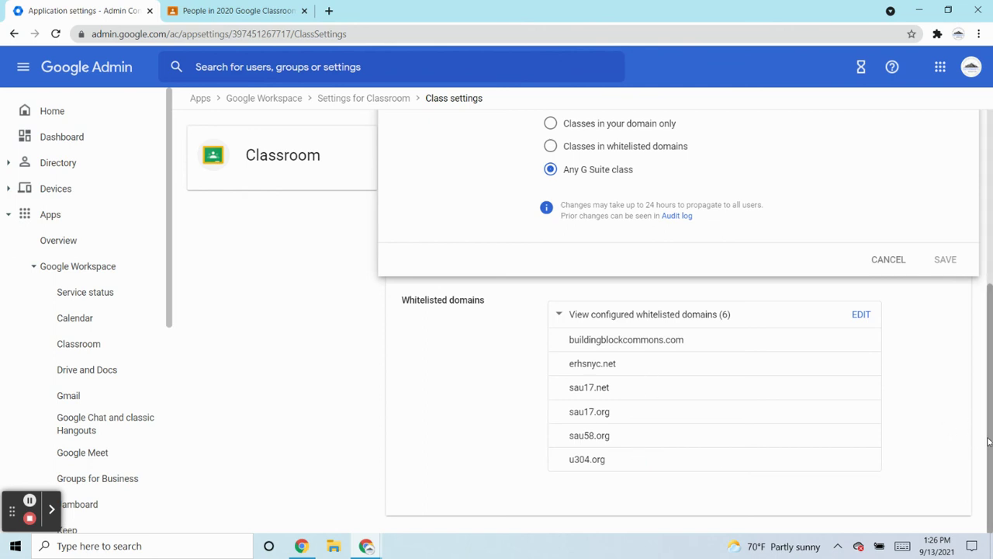
drag(990, 436, 990, 413)
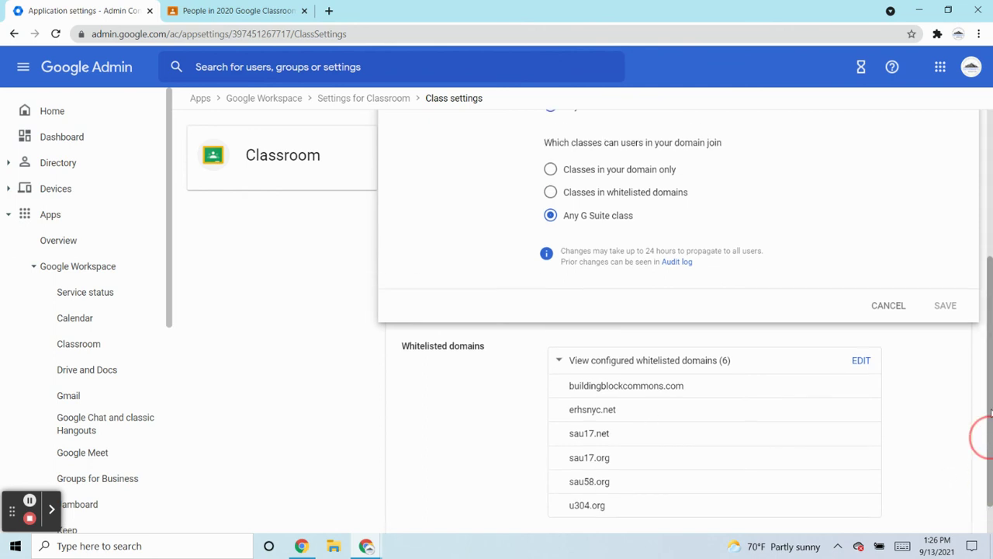
drag(991, 414, 990, 267)
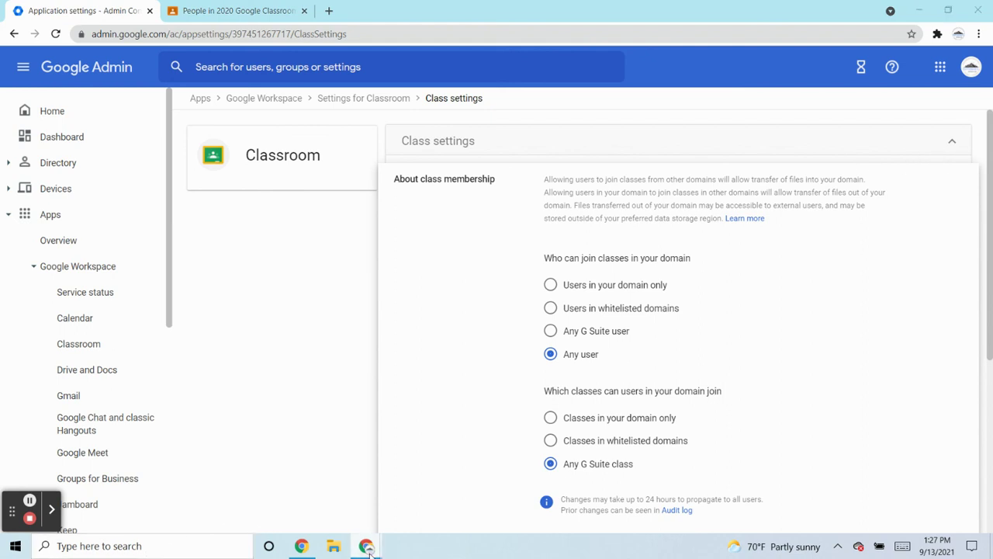
- Switch to the Google Admin Classroom title slide and dismiss the recording-time notice
mouse_move(365, 546)
click(488, 485)
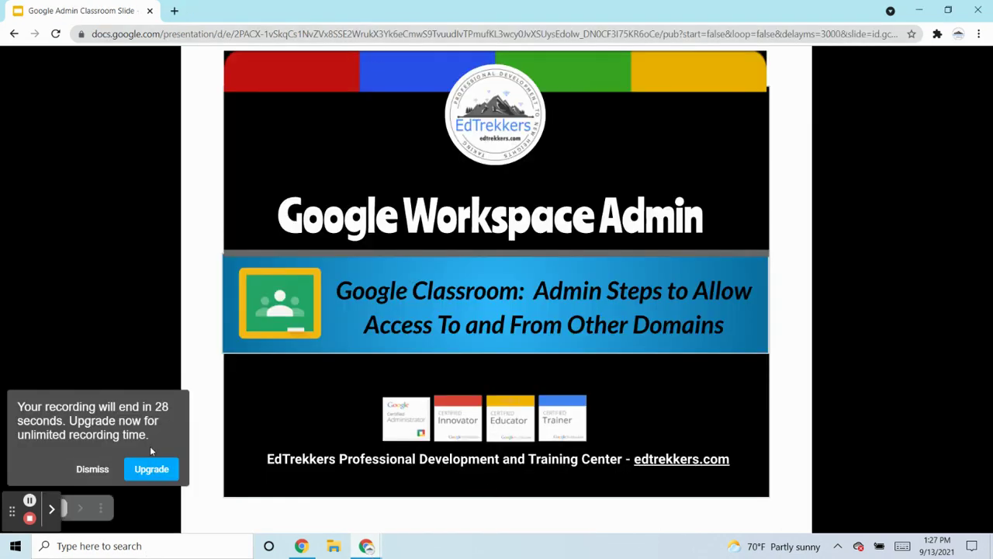
click(93, 469)
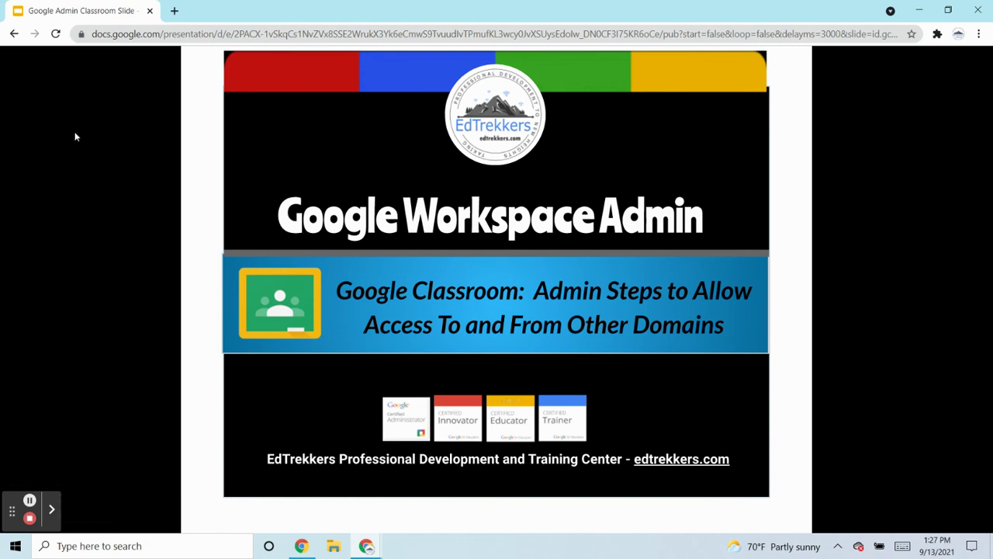